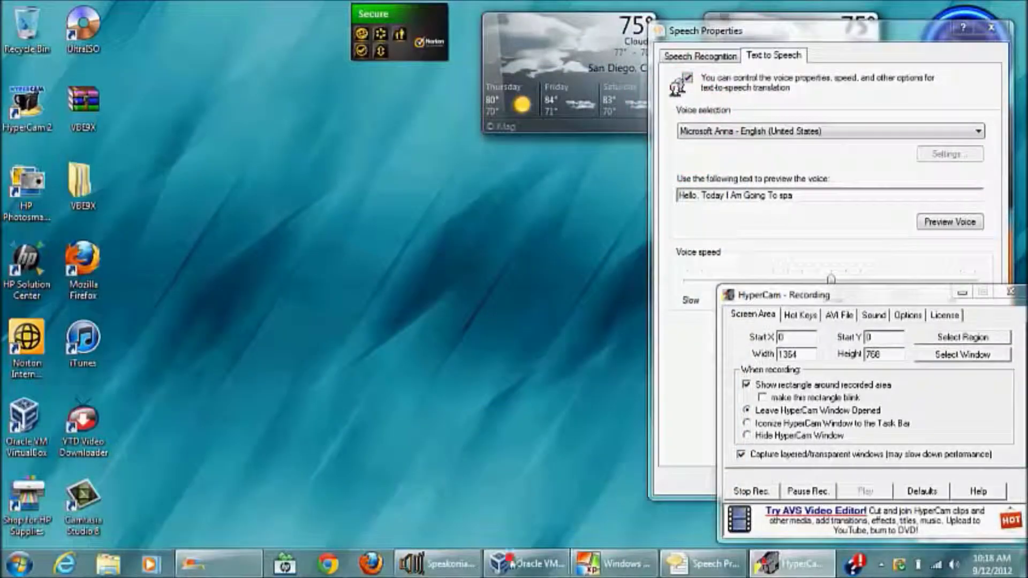
- Switch to Oracle VM VirtualBox Manager and start the Windows 98 SE virtual machine
left_click(525, 563)
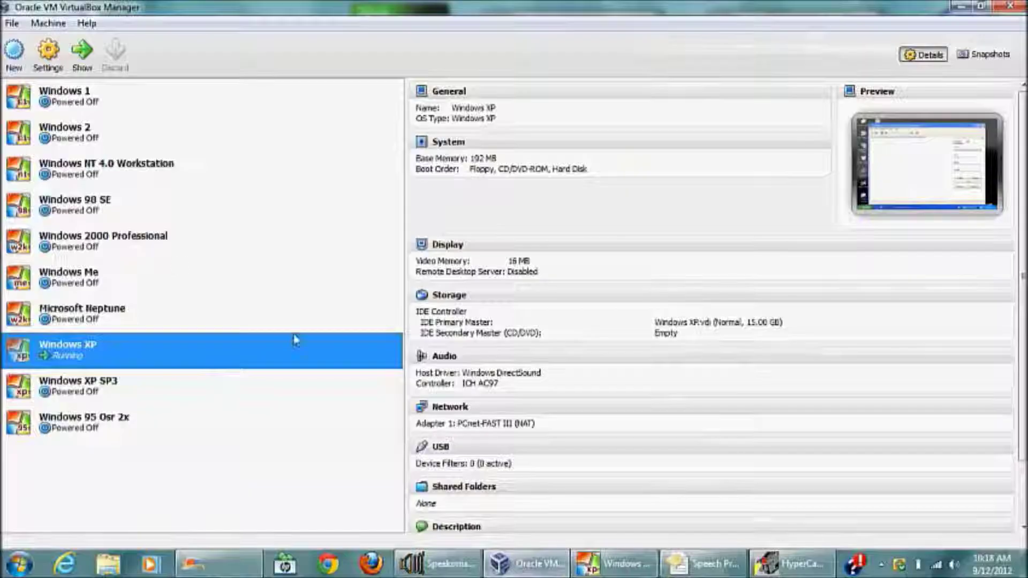
left_click(98, 203)
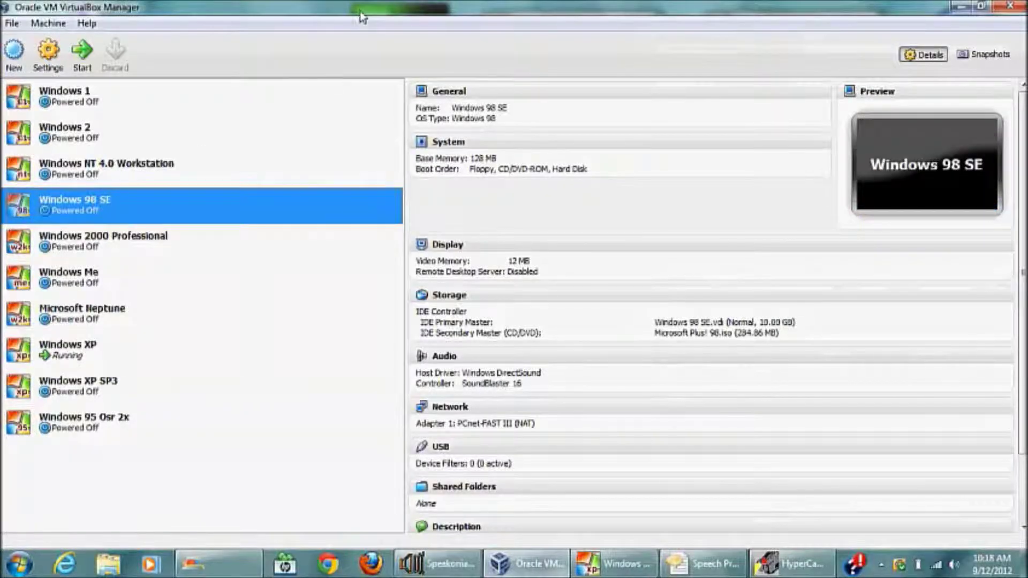
key("Return")
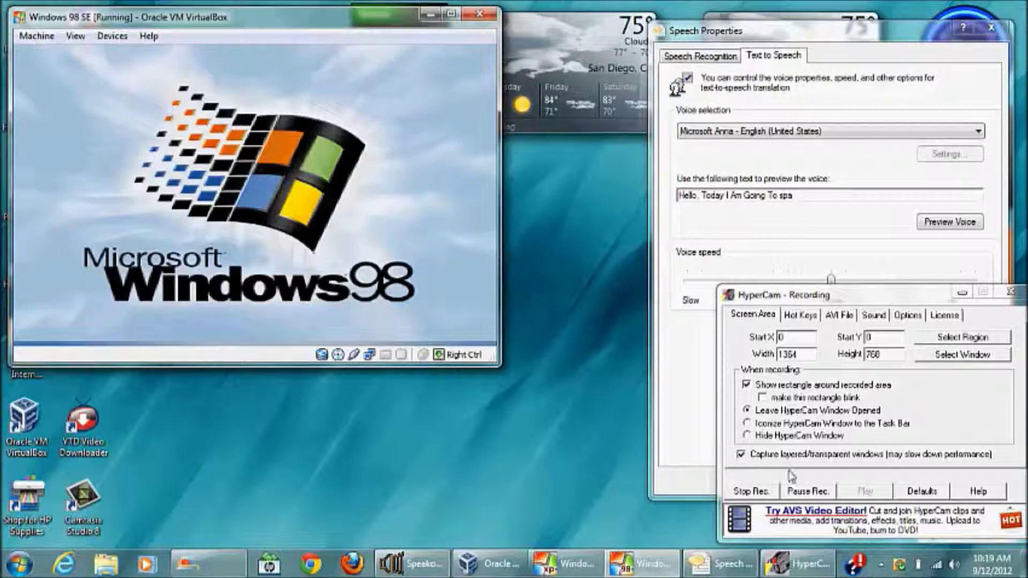
left_click(808, 491)
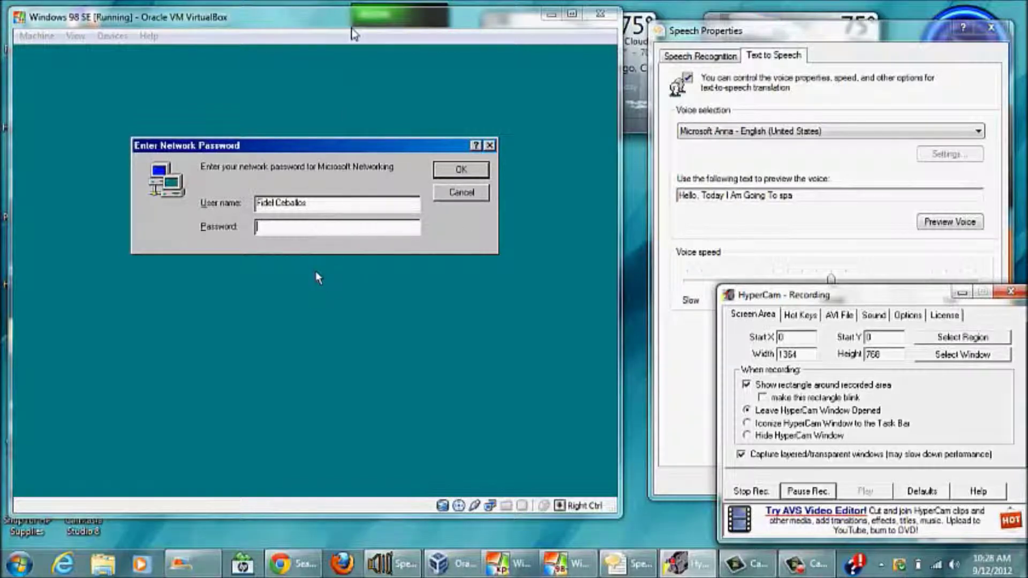
- Log on to Microsoft Networking in the Windows 98 virtual machine with the password field left blank
left_click(346, 23)
key("Return")
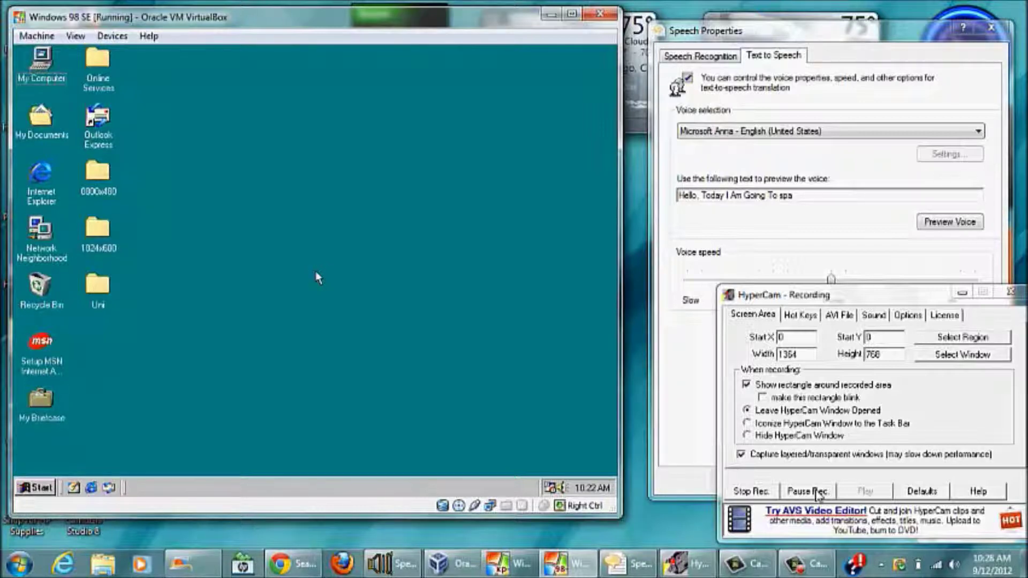
left_click(816, 492)
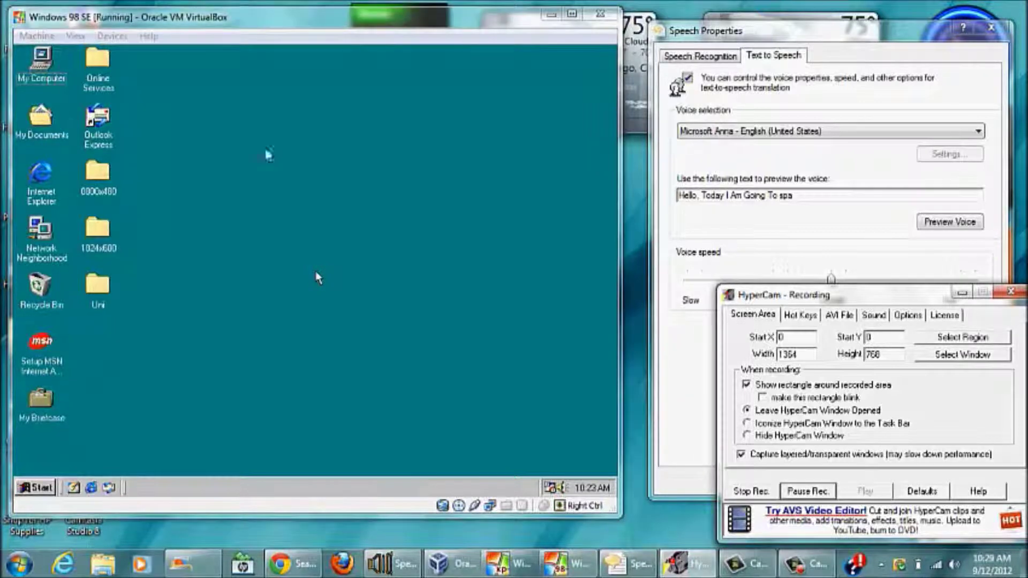
- Open My Computer and launch the Plus98 (D:) disc
left_click(40, 62)
left_click(229, 154)
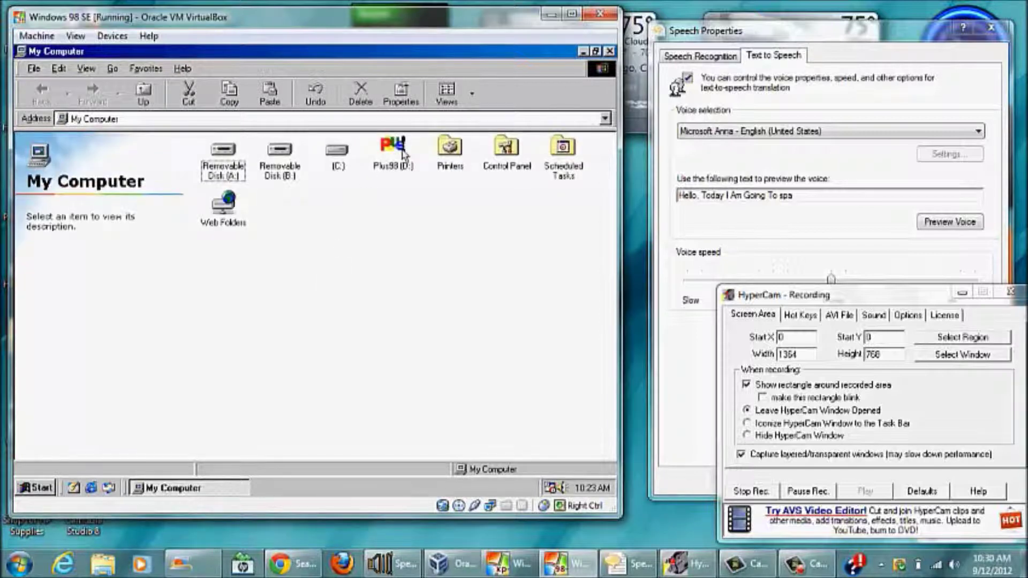
left_click(403, 155)
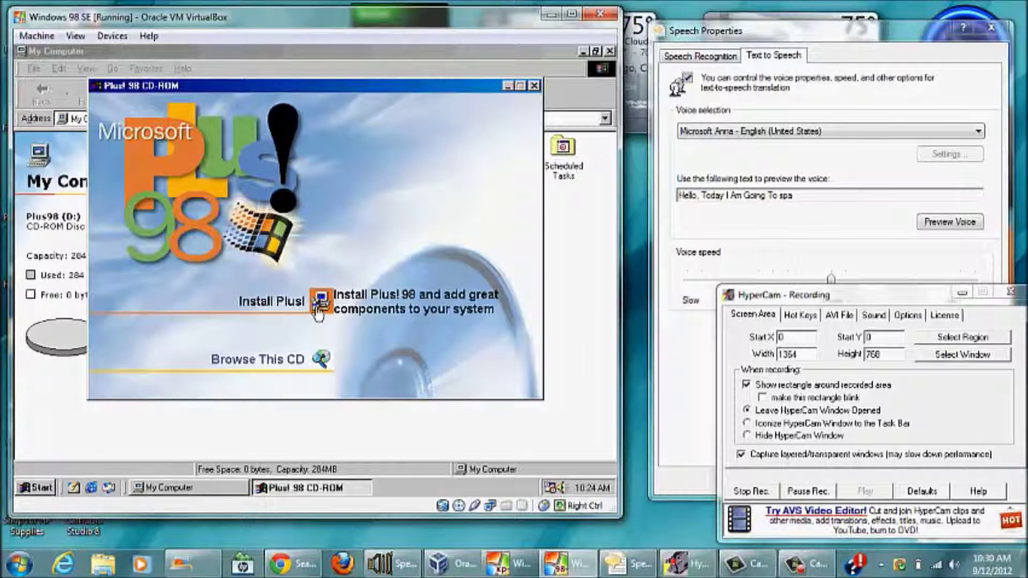
- Close the My Computer window and start the Plus! 98 installation from the CD-ROM screen
left_click(320, 301)
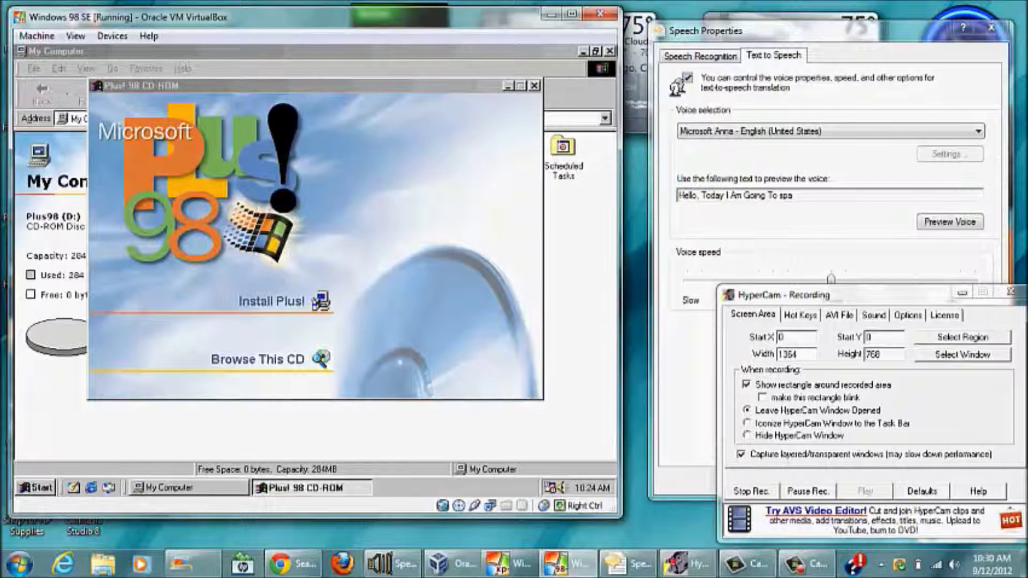
left_click(609, 52)
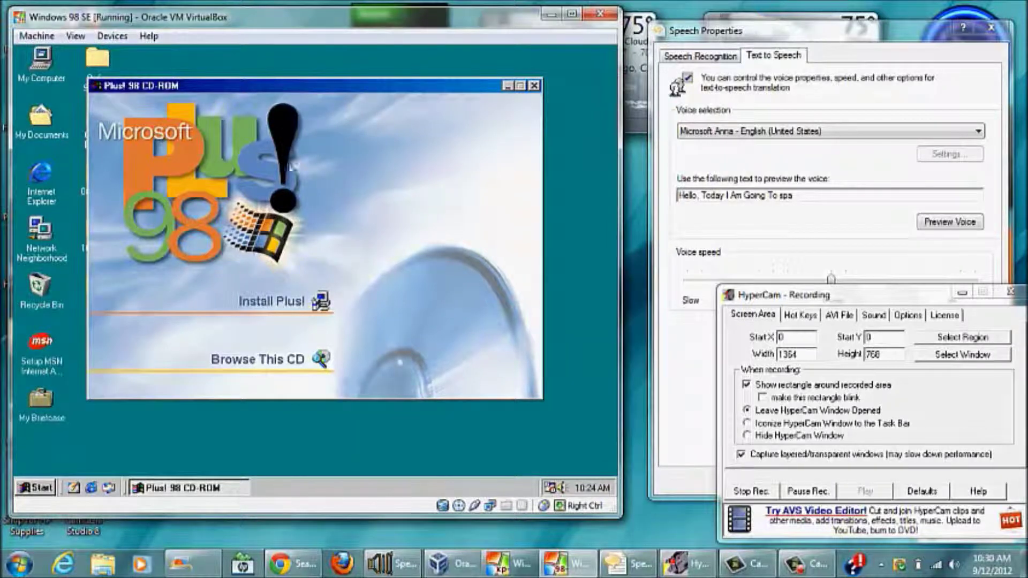
left_click(320, 302)
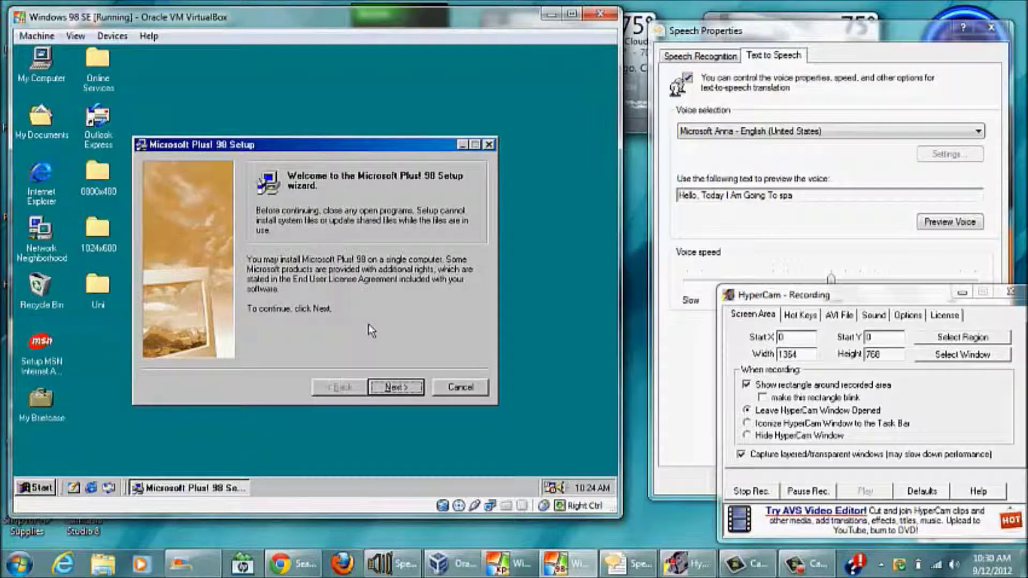
- Proceed past the Plus! 98 Setup welcome page and accept the license agreement
key("Return")
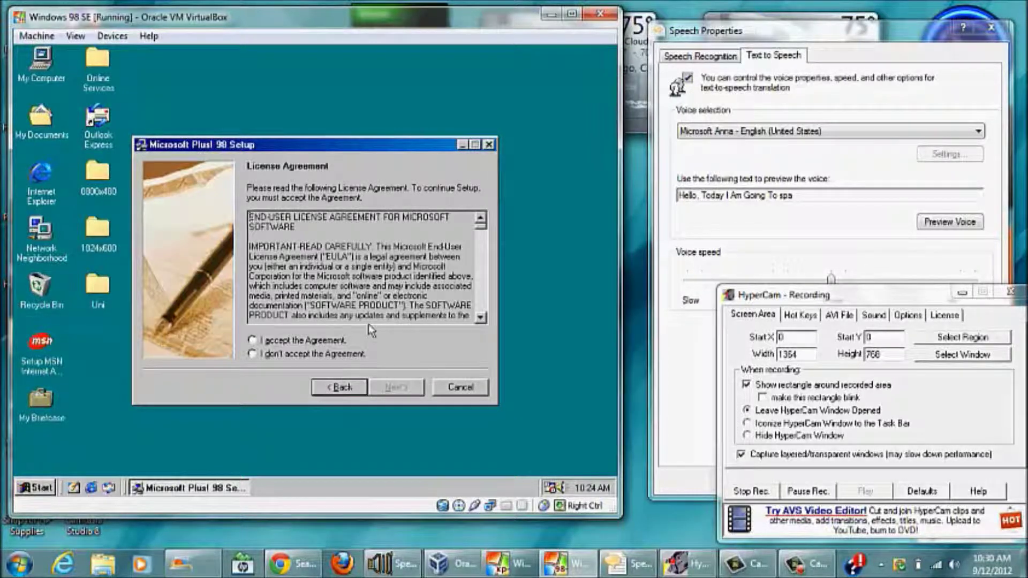
left_click(323, 342)
left_click(383, 396)
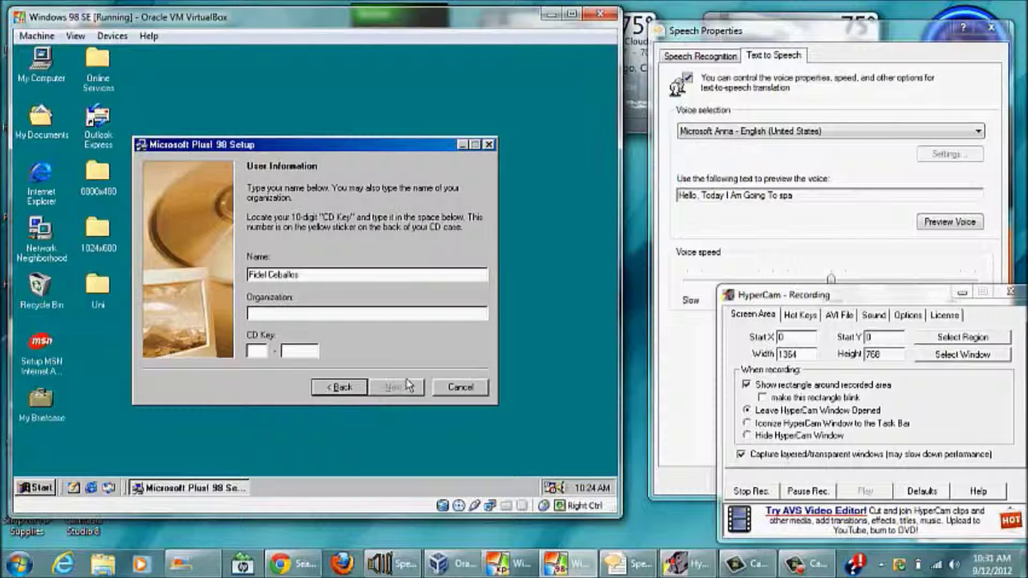
left_click(807, 491)
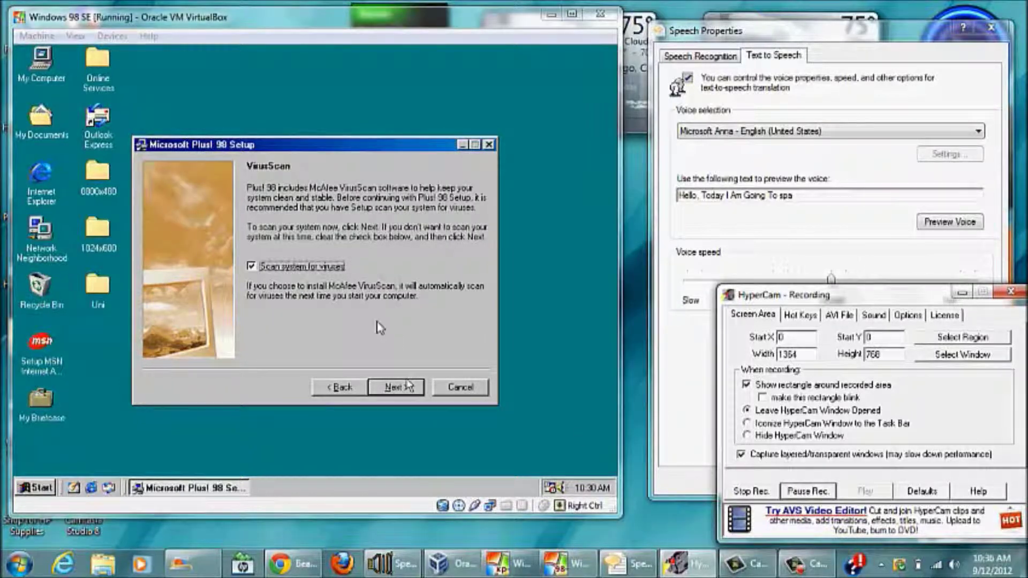
- Run the system virus scan offered by Plus! 98 Setup and proceed to the setup options
left_click(404, 394)
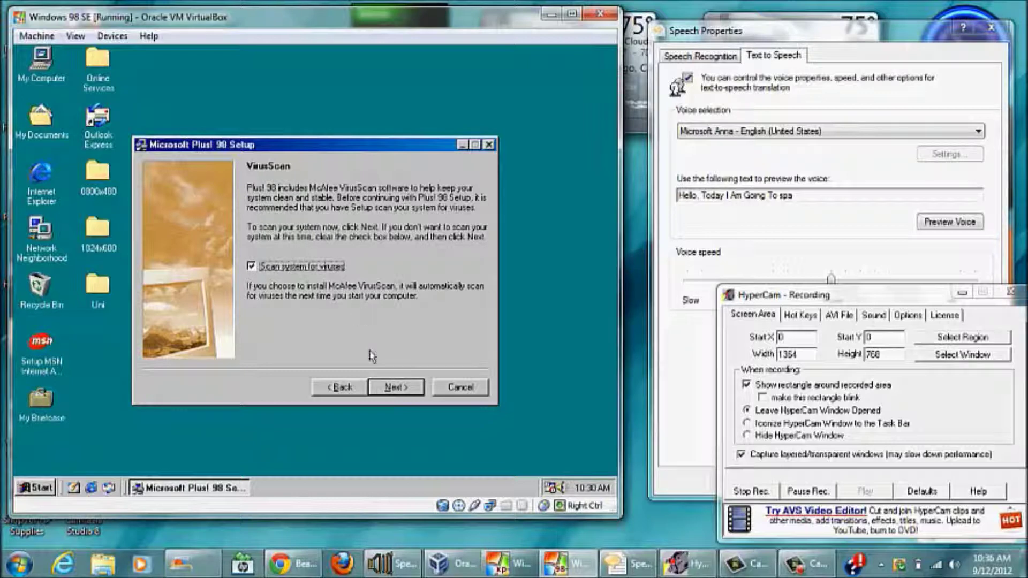
left_click(384, 388)
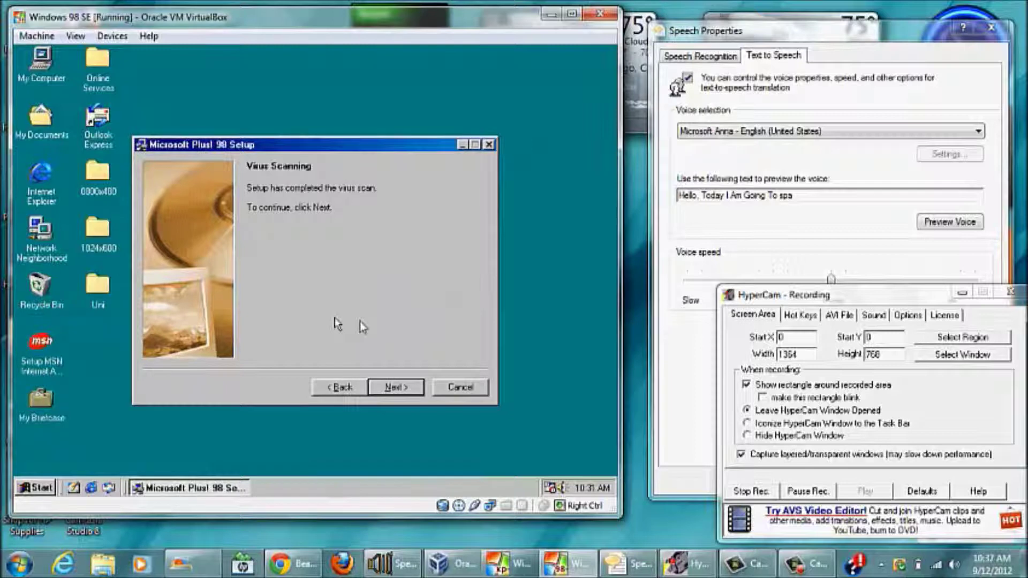
key("Return")
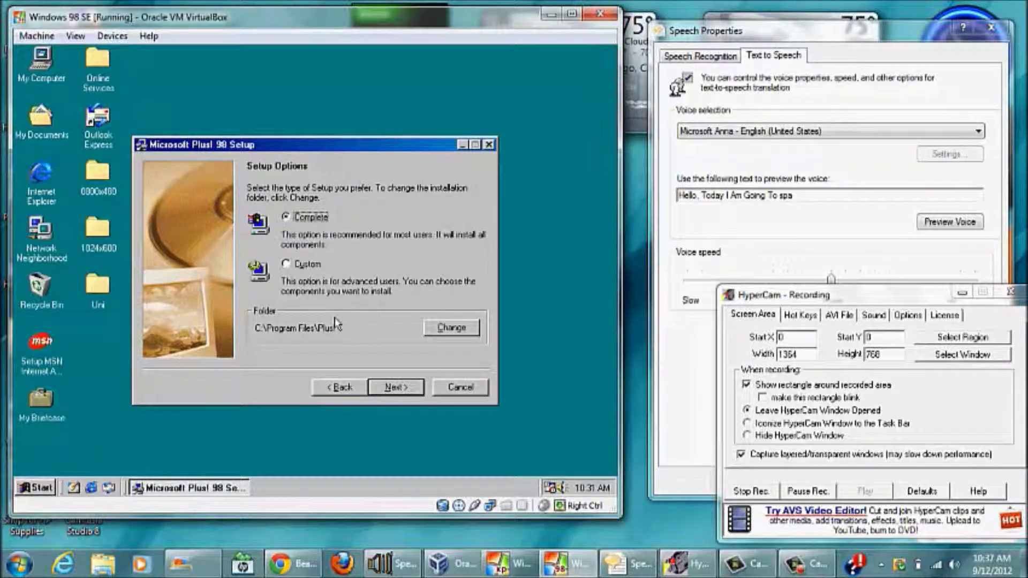
- Install Plus! 98 with the Complete option into C:\Program Files\Plus!
left_click(394, 389)
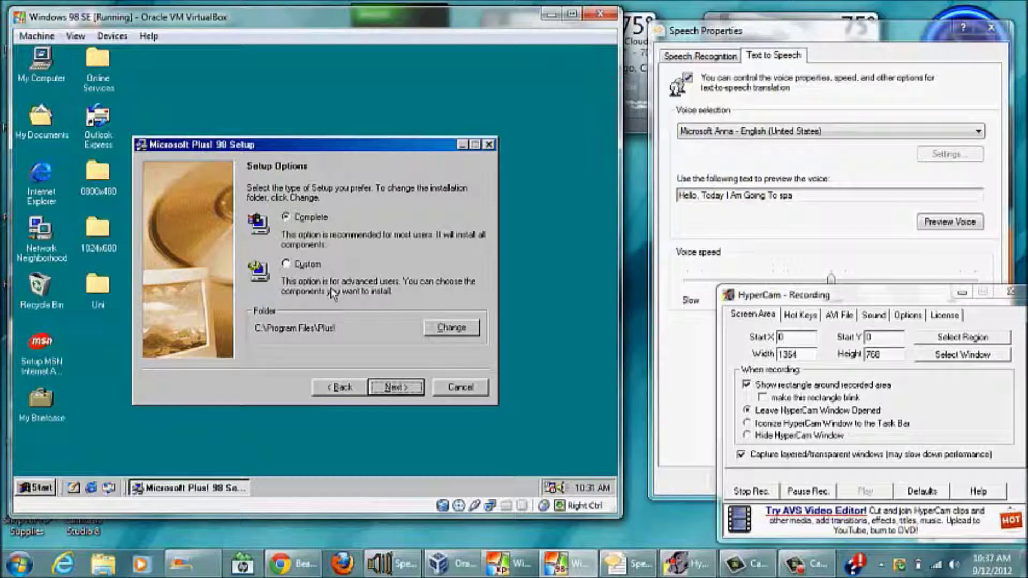
key("Return")
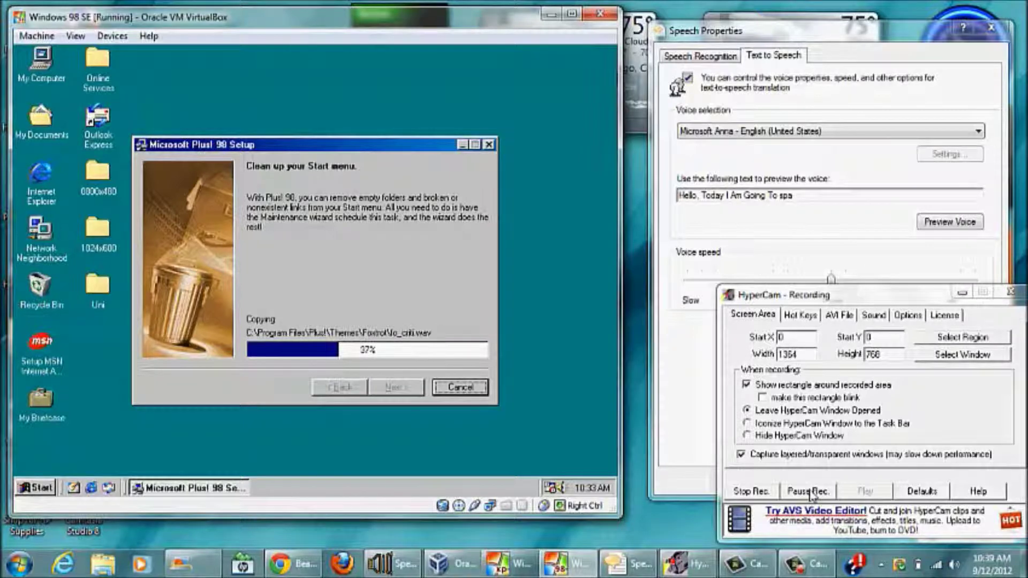
left_click(809, 491)
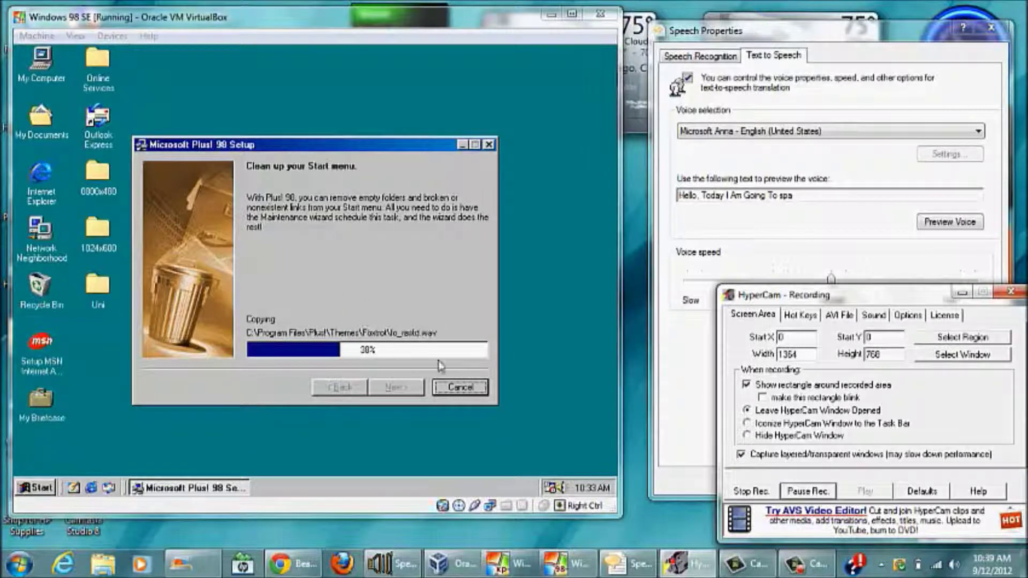
left_click(809, 492)
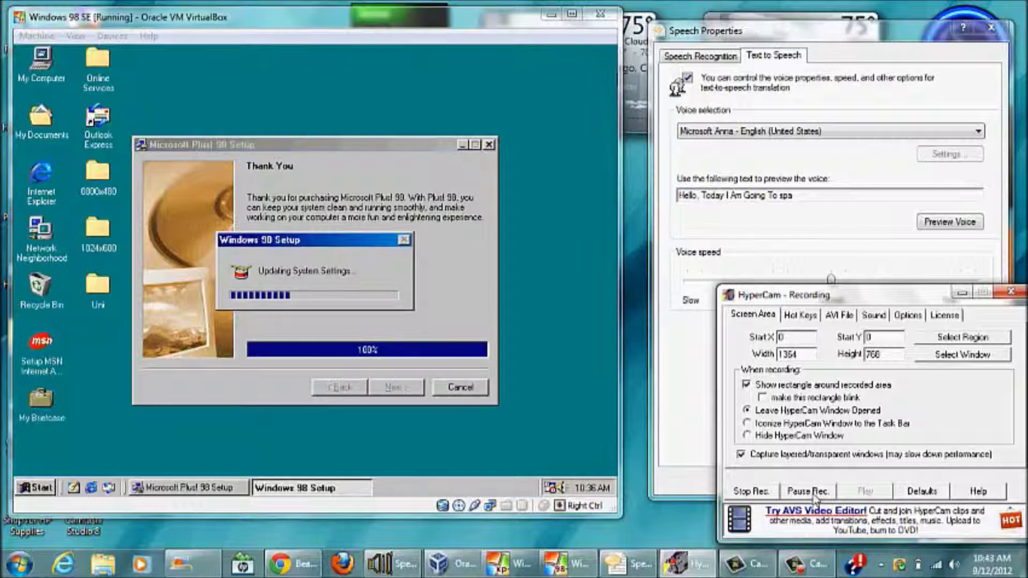
left_click(809, 491)
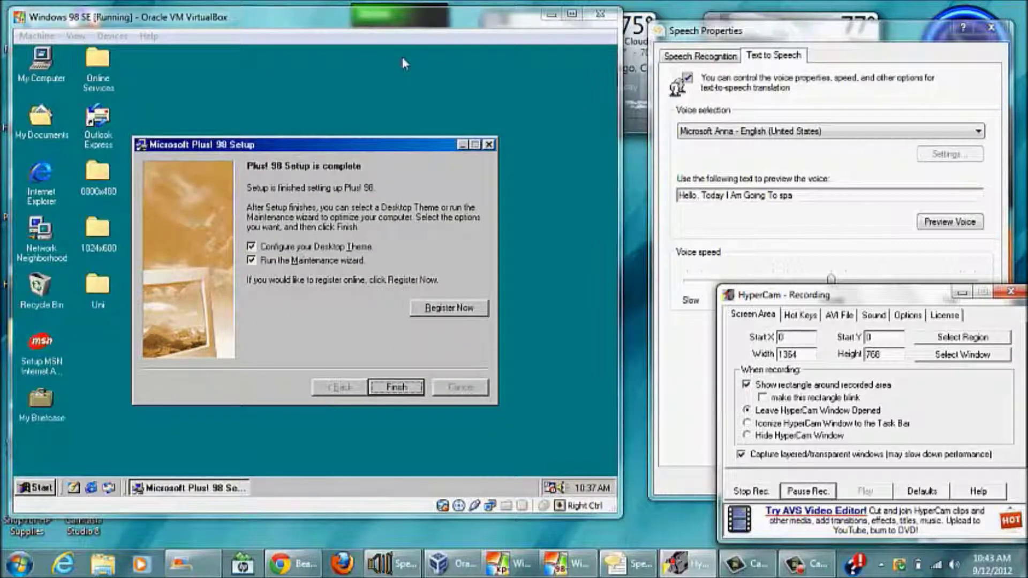
- Finish Plus! 98 Setup with both follow-up options enabled and keep the Current Windows settings desktop theme
key("Return")
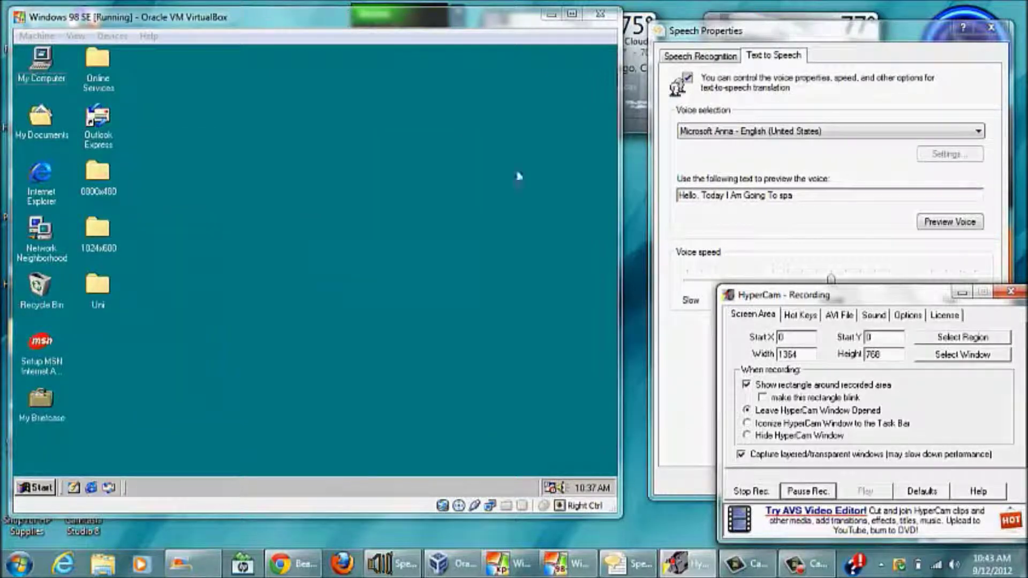
left_click(809, 491)
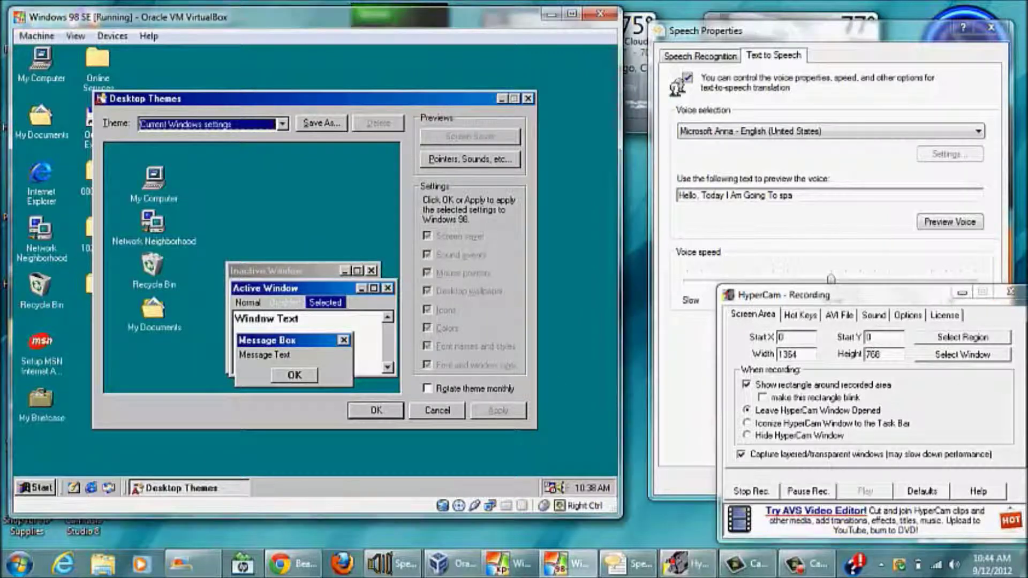
left_click(391, 411)
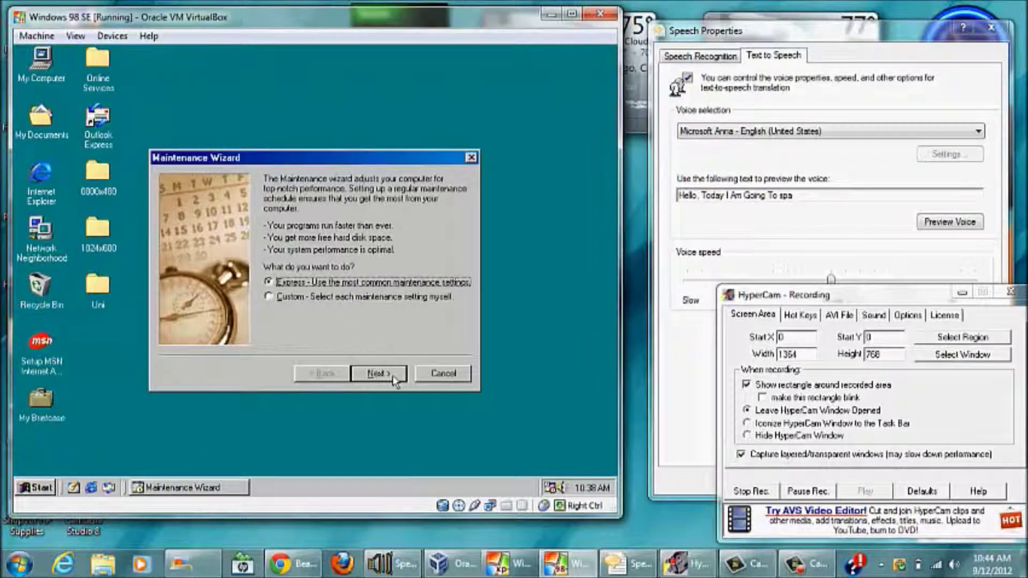
- Complete the Maintenance Wizard with Express settings and the Nights - Midnight to 3:00 AM schedule
left_click(389, 382)
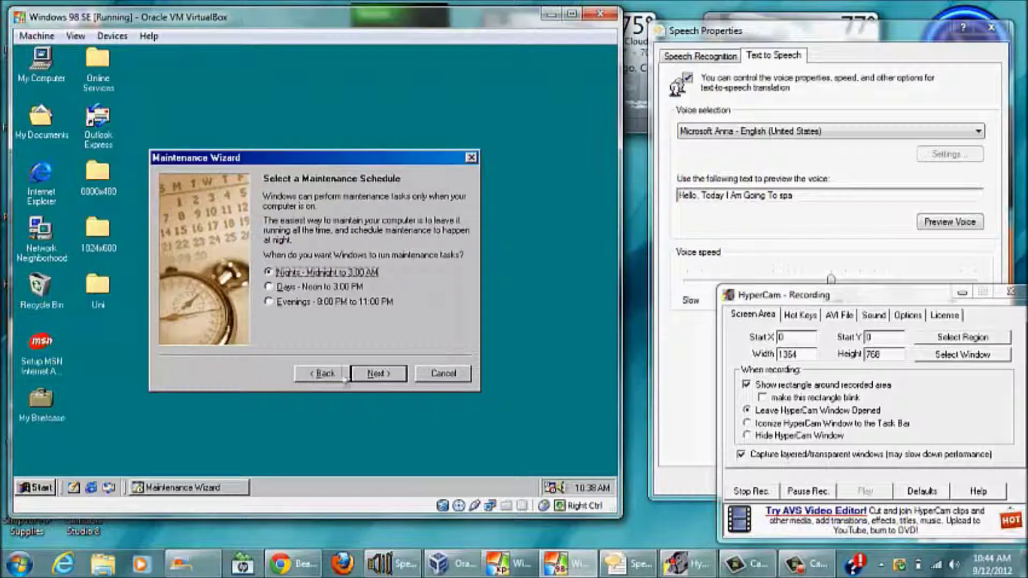
left_click(377, 373)
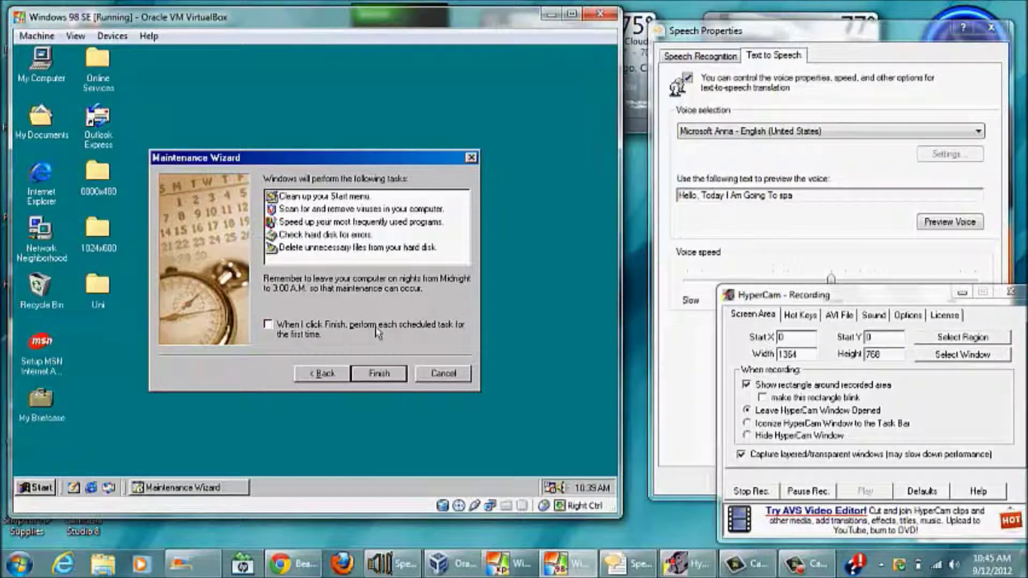
left_click(379, 373)
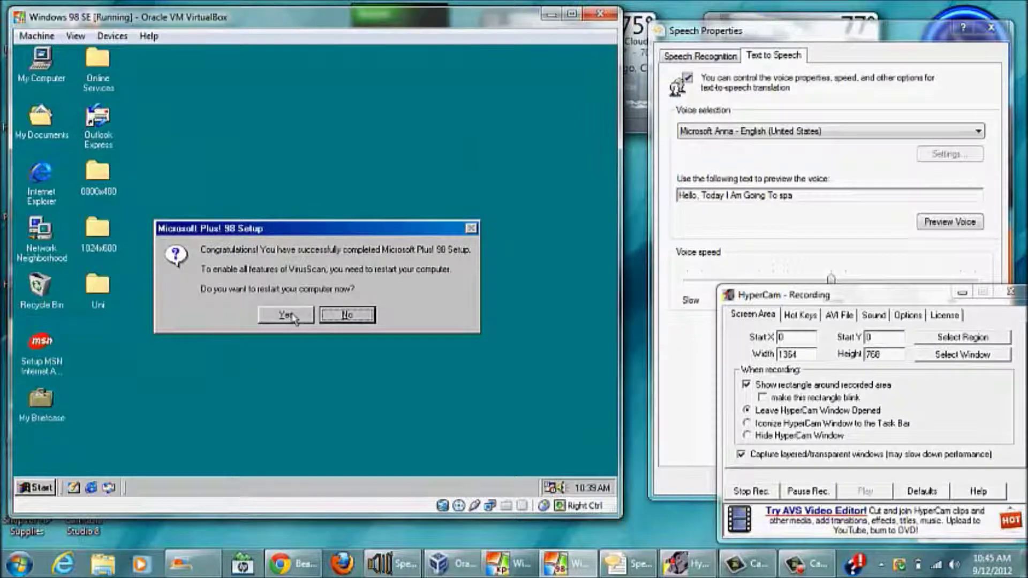
- Restart the Windows 98 computer to enable all VirusScan features
left_click(287, 316)
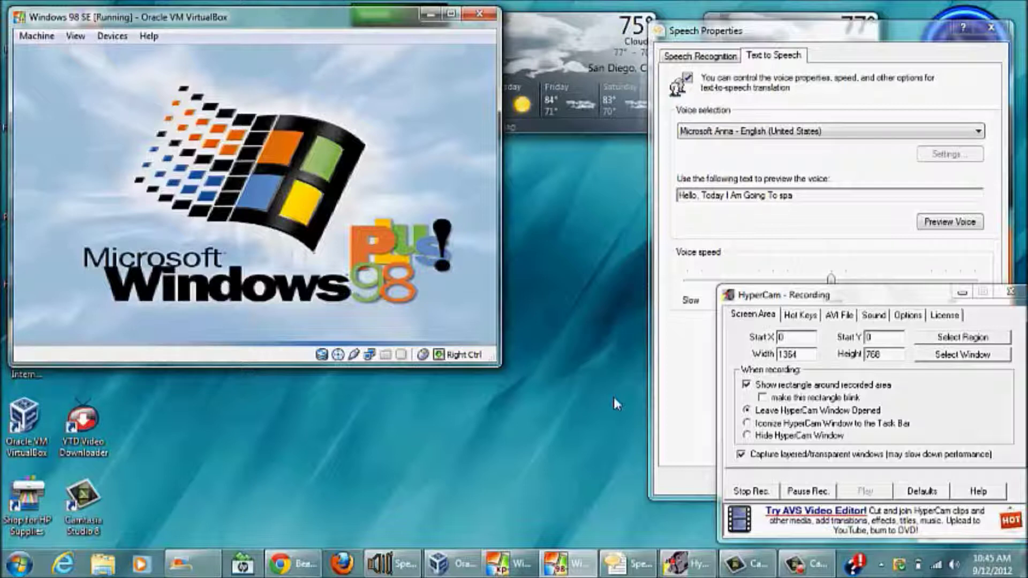
left_click(814, 492)
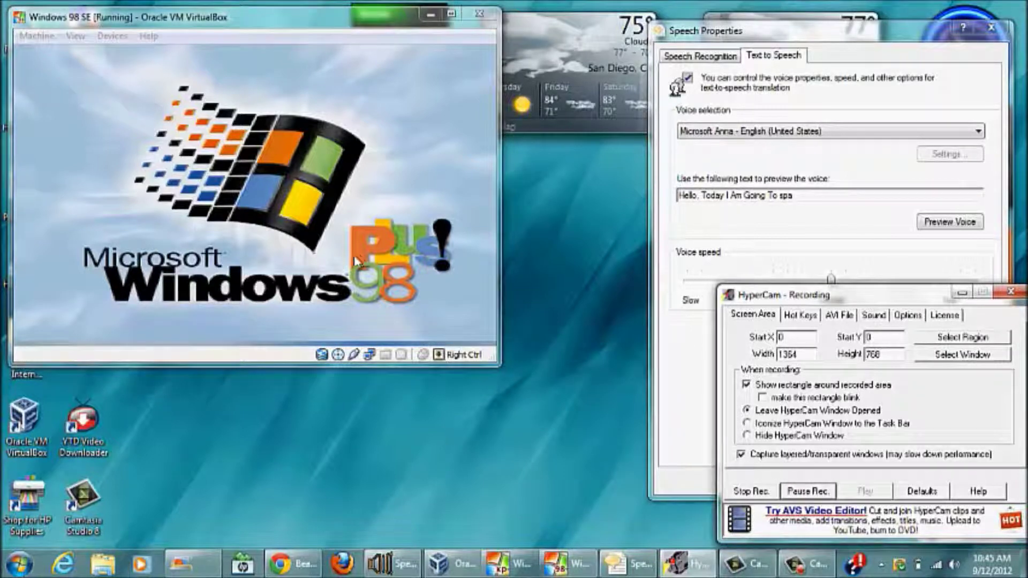
left_click(808, 491)
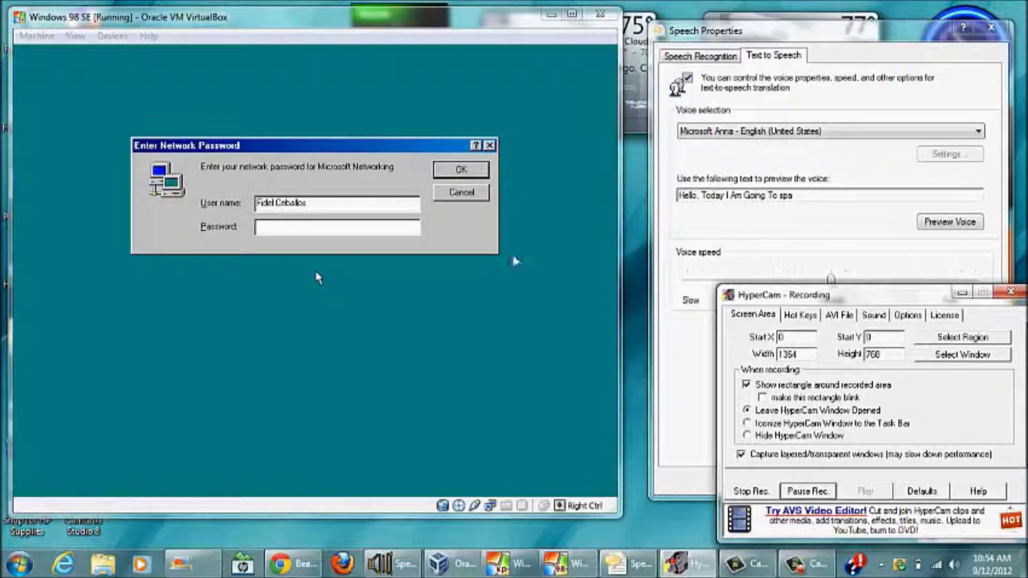
- Log on to Windows 98 again after the restart, leaving the network password blank
left_click(363, 20)
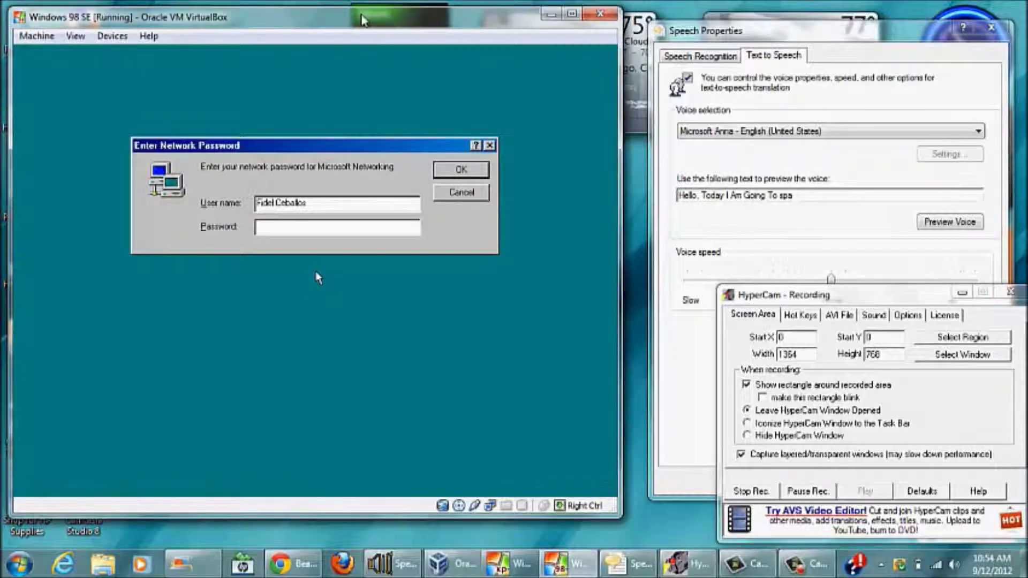
key("Return")
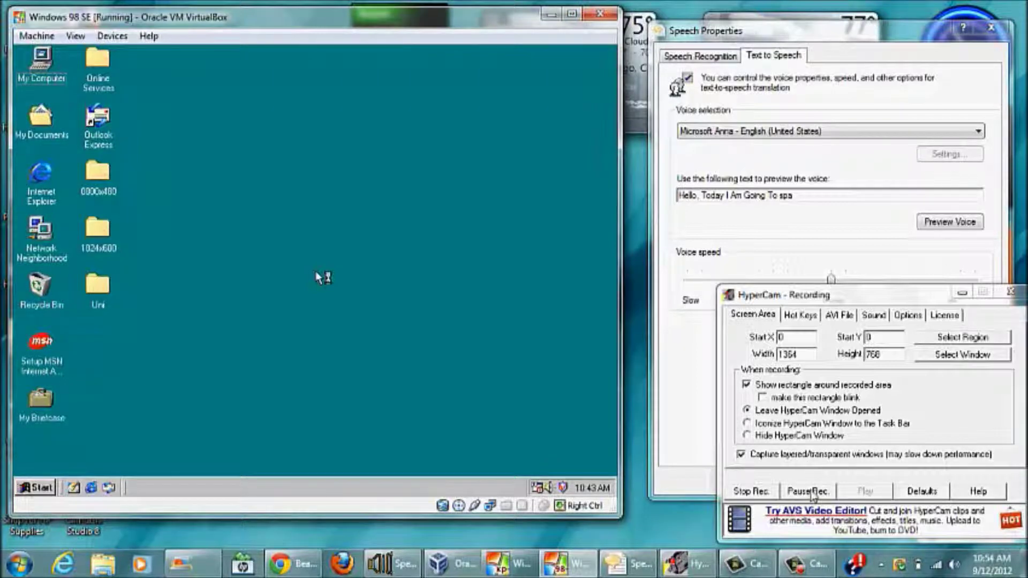
left_click(809, 491)
- Open the desktop's Display Properties and look through the available screen savers, leaving the selection at (None)
right_click(300, 172)
left_click(352, 312)
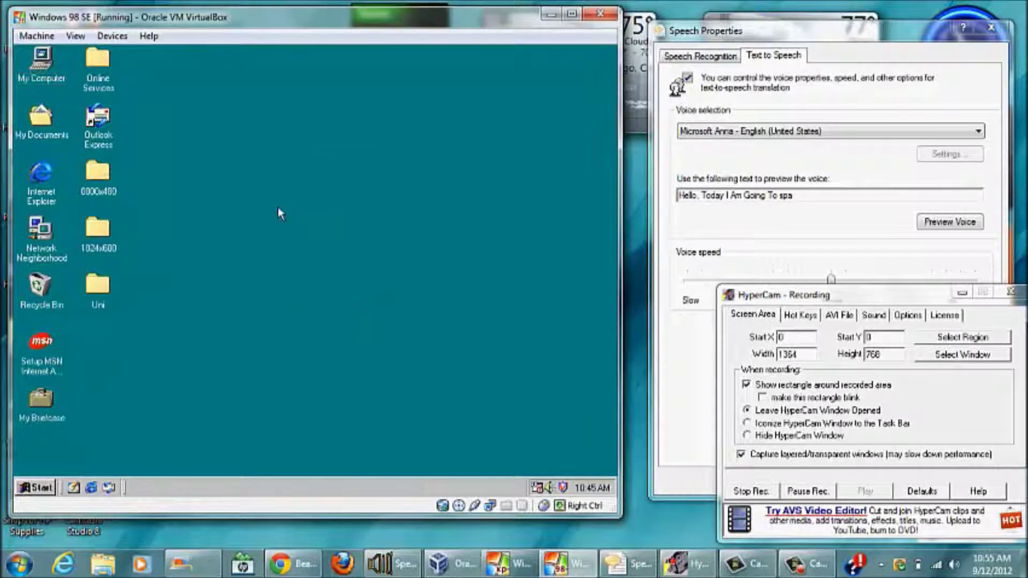
left_click(252, 161)
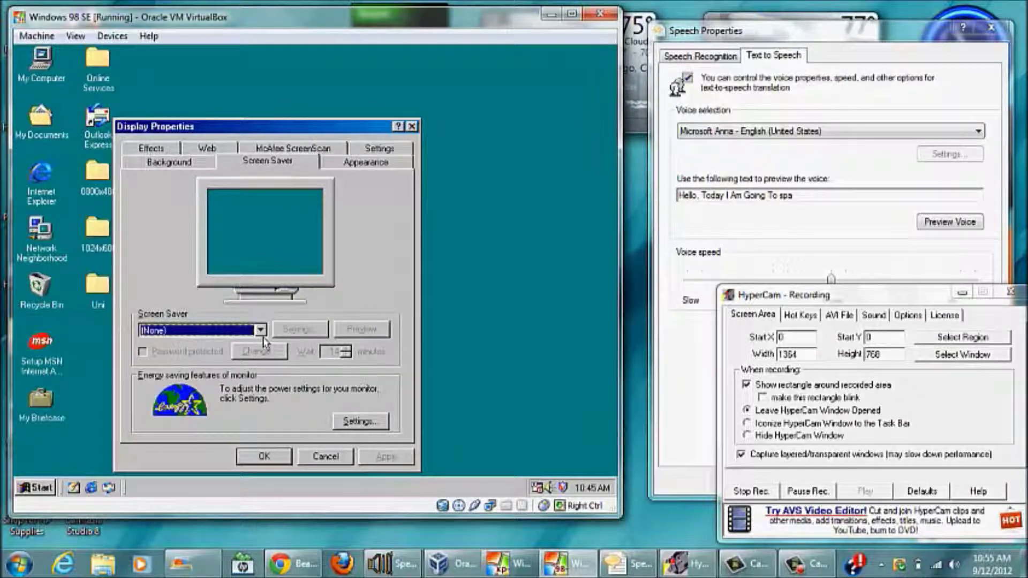
left_click(260, 330)
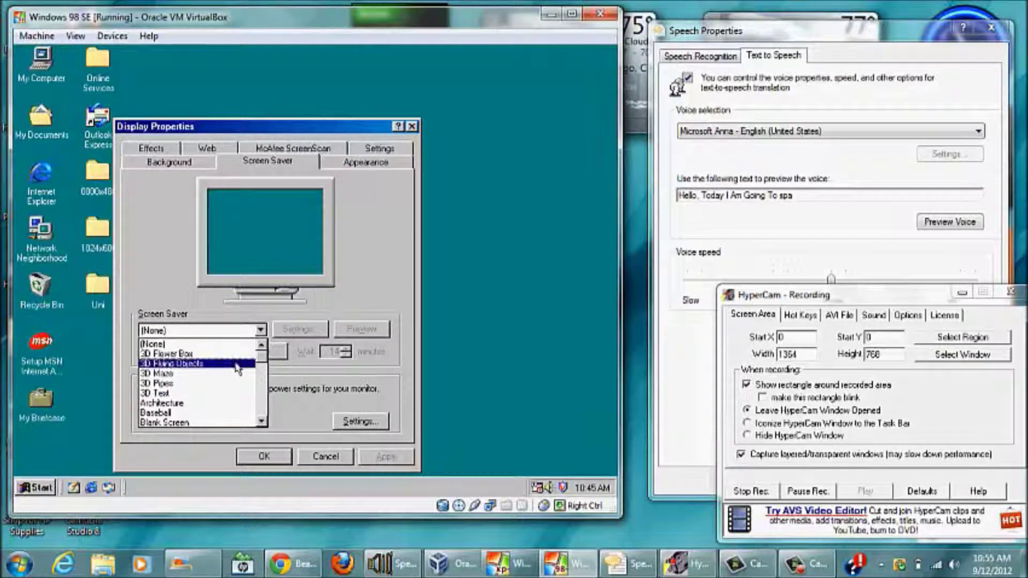
left_click(268, 334)
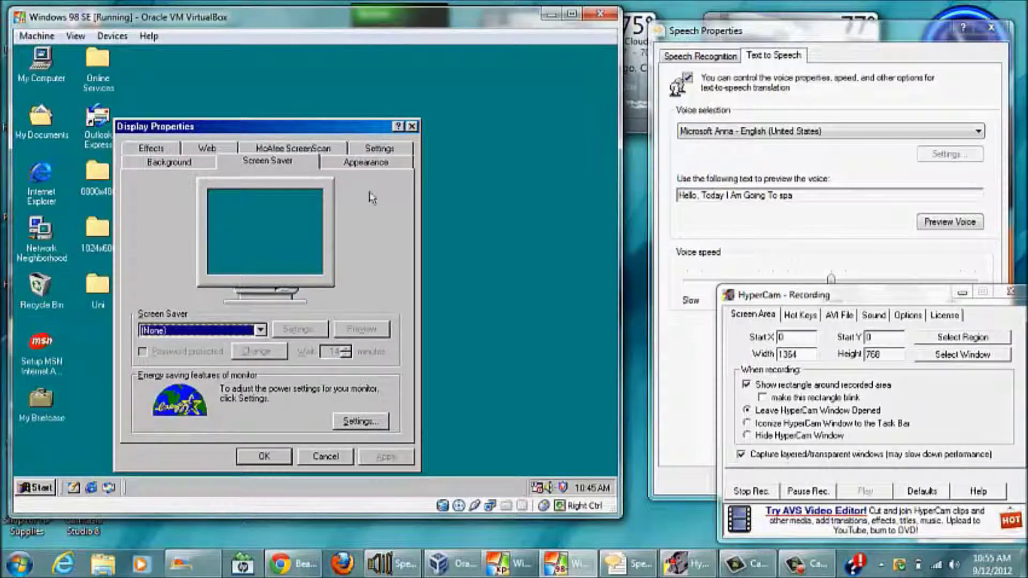
- Review the Appearance, Settings and Effects options in Display Properties, including the desktop icons, and close the dialog without saving
left_click(372, 166)
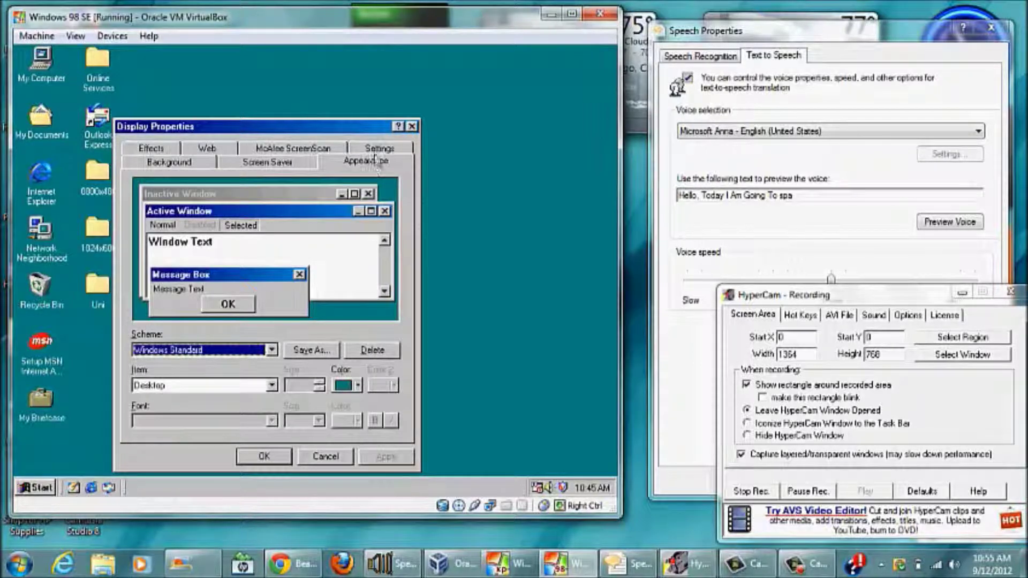
left_click(378, 149)
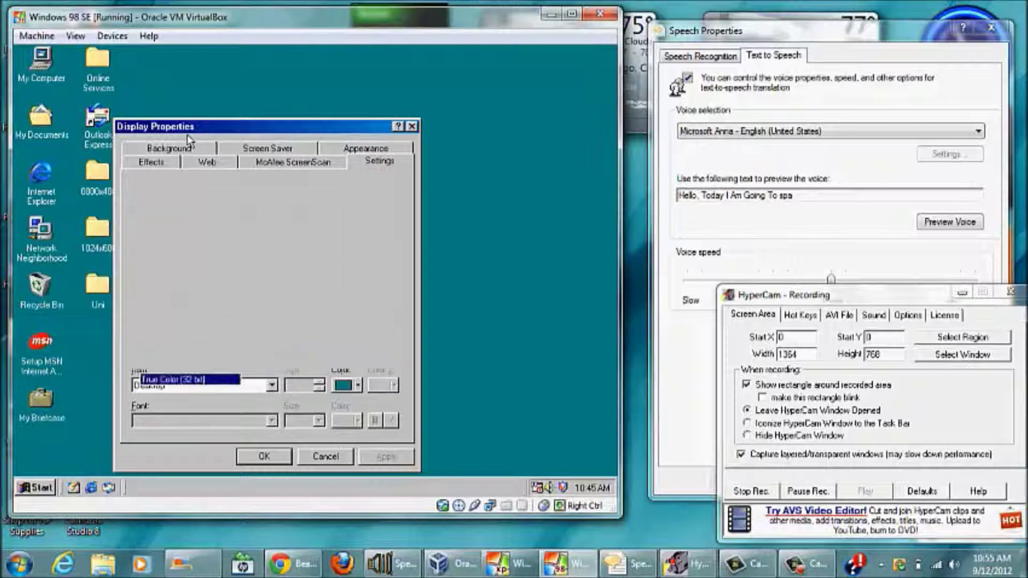
left_click(151, 162)
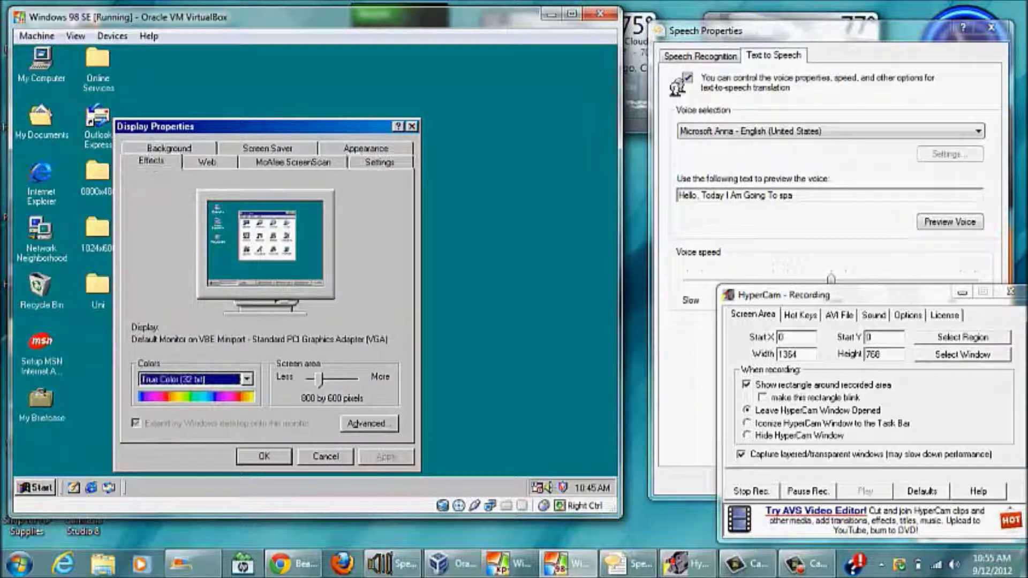
left_click_drag(283, 251, 328, 255)
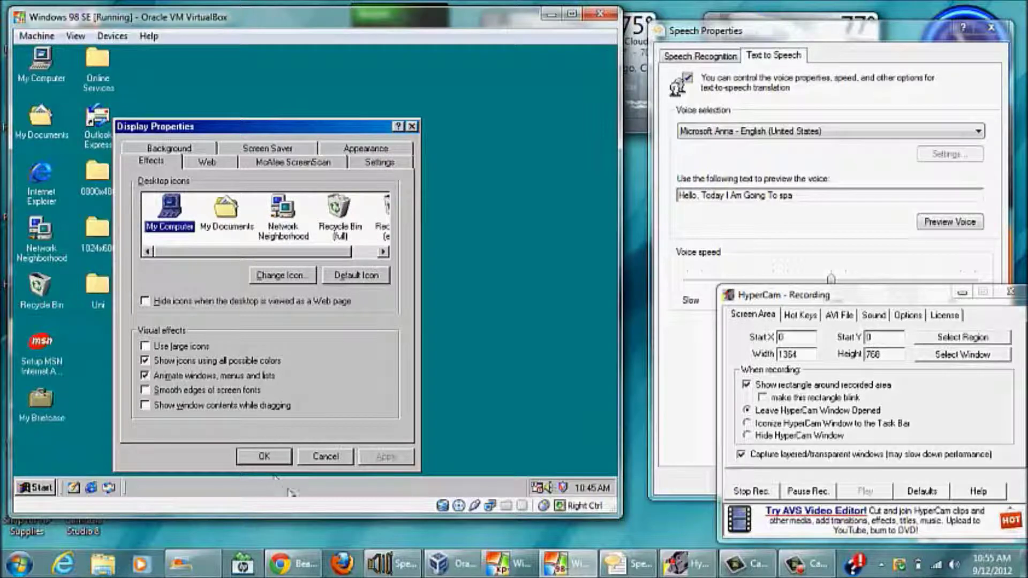
left_click(317, 460)
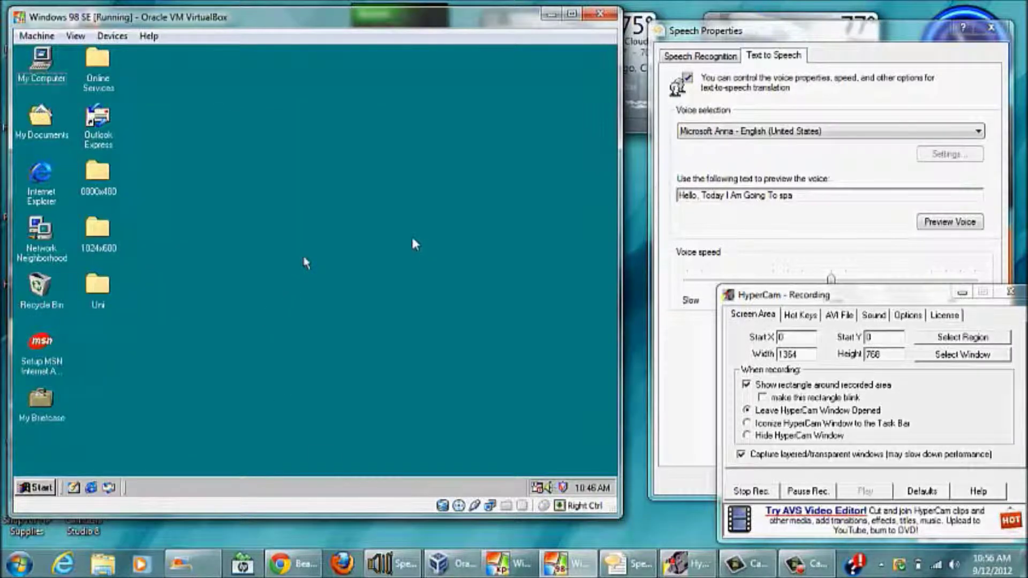
- Set the desktop wallpaper to Windows98 in Display Properties, enabling Active Desktop for it
right_click(314, 217)
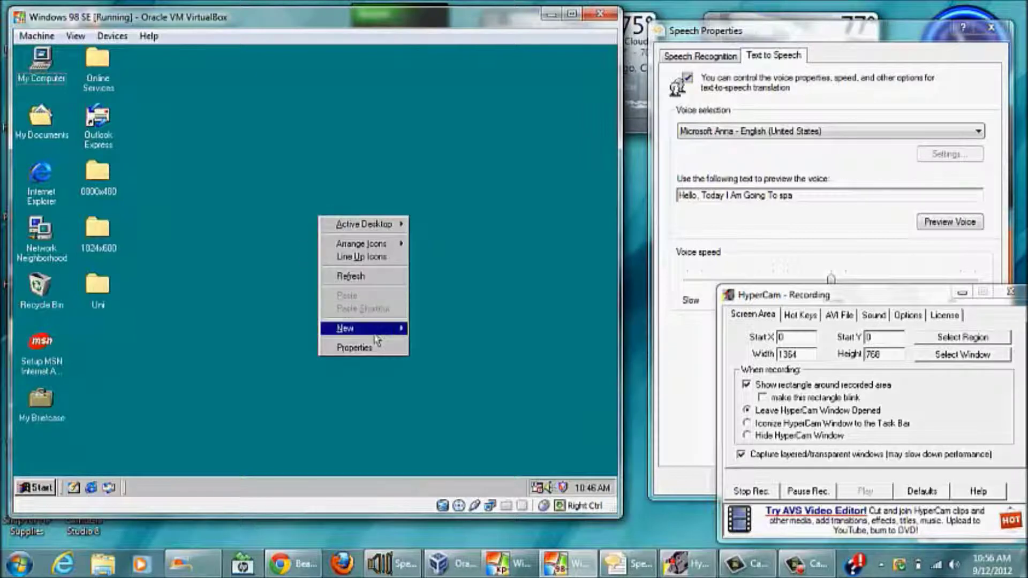
left_click(348, 275)
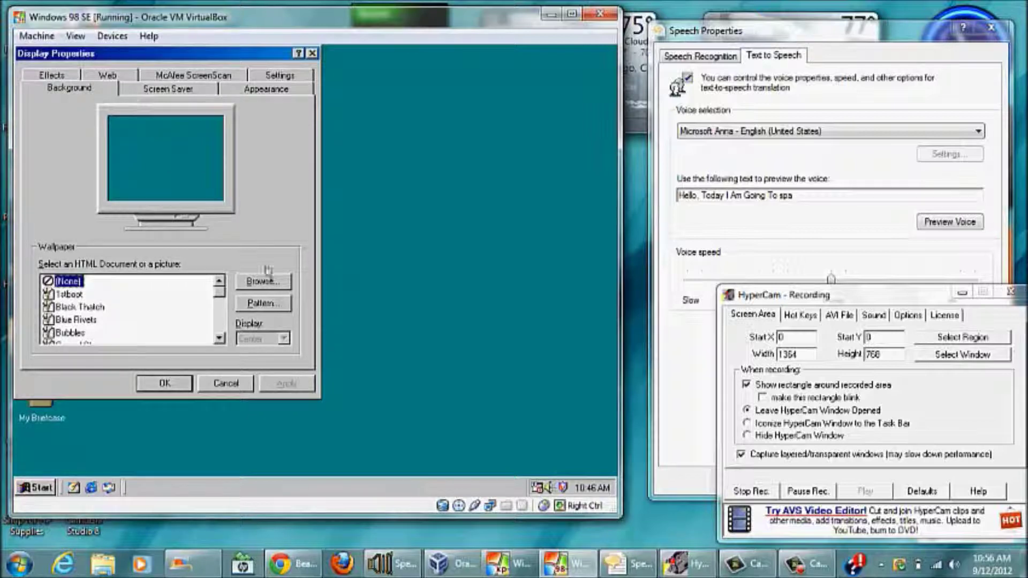
left_click_drag(216, 295, 218, 335)
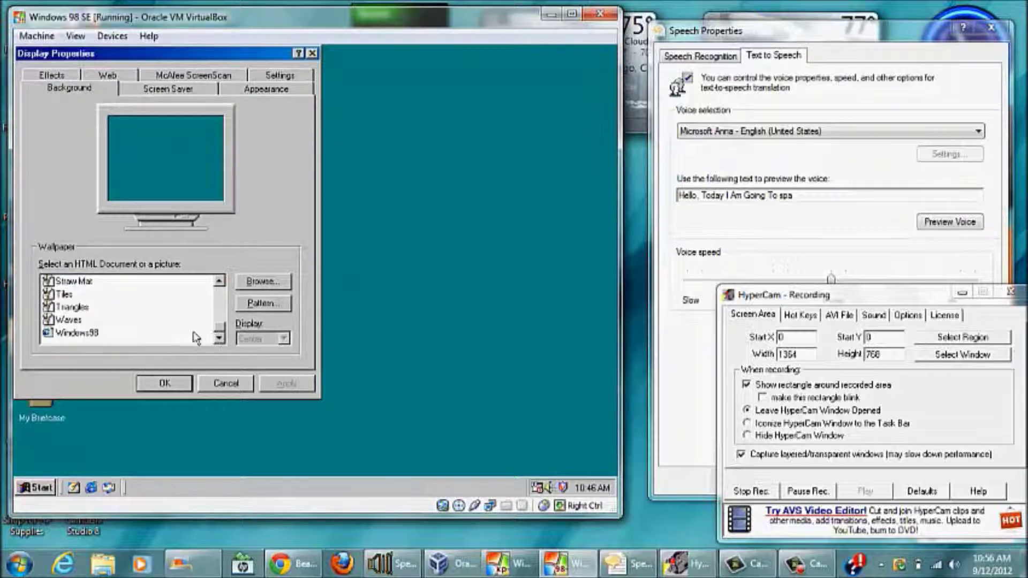
left_click(70, 337)
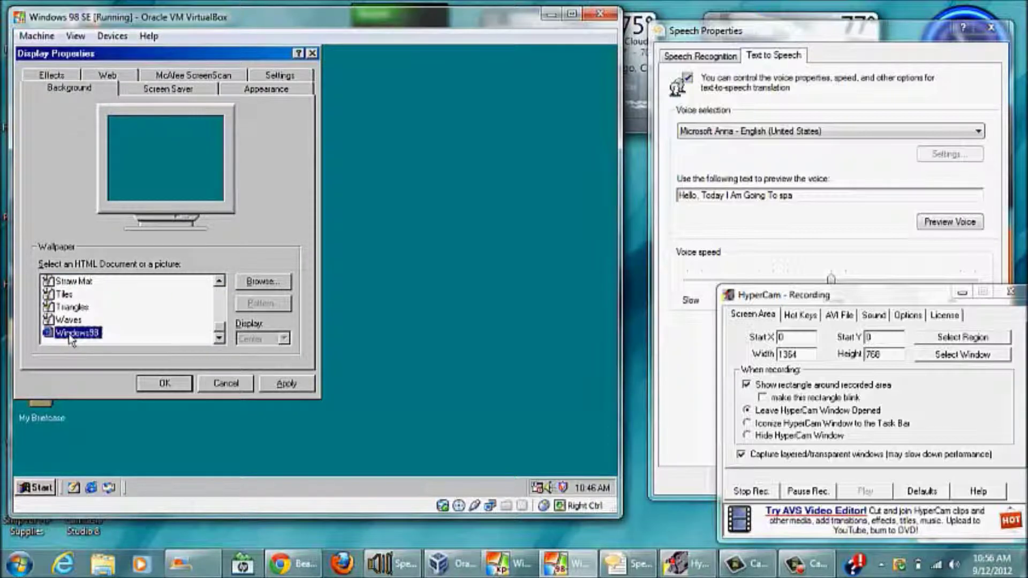
left_click(286, 385)
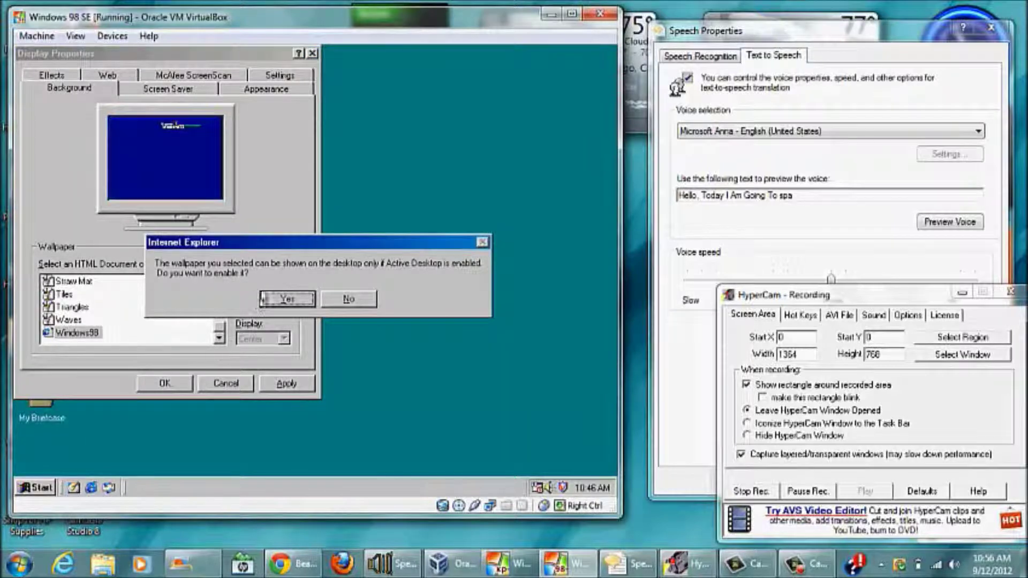
left_click(290, 298)
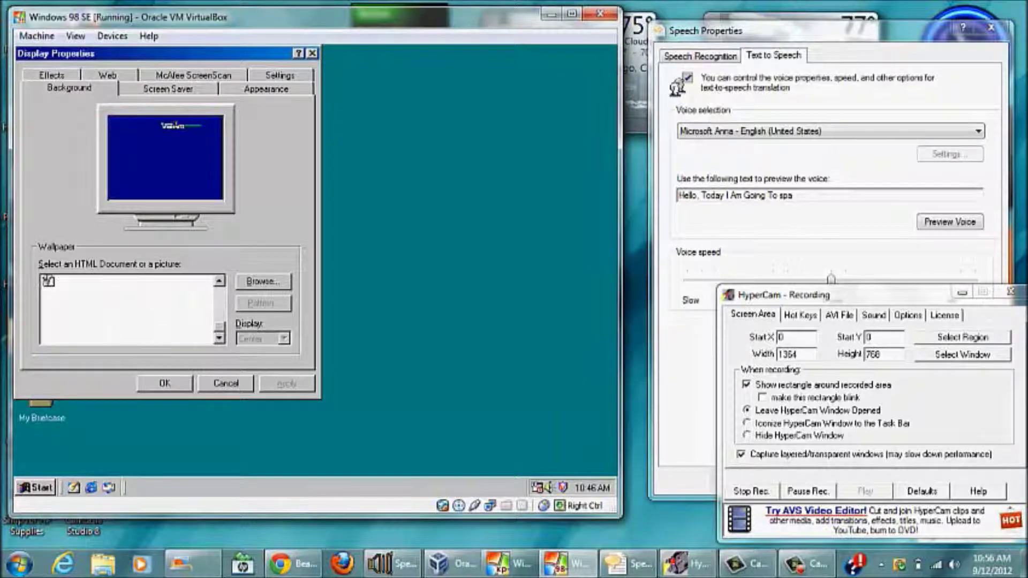
left_click(163, 391)
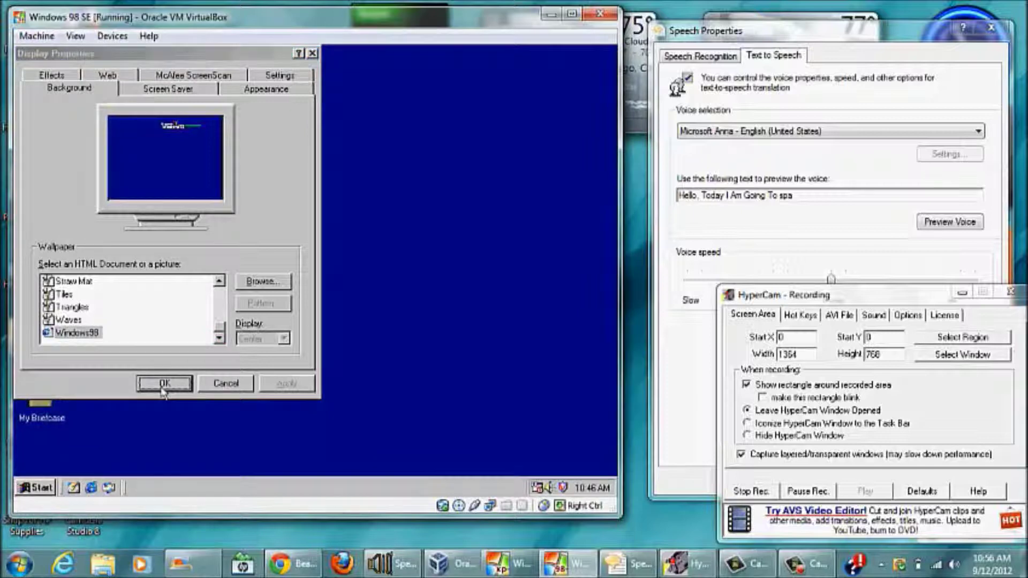